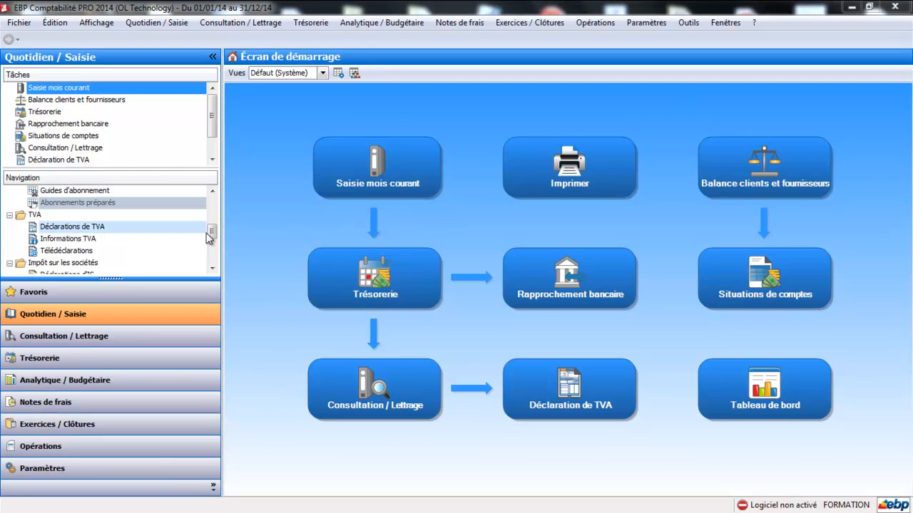
# - Add a new subscription guide from the Guides d'abonnement list and label it "Leasing voiture"
pyautogui.moveTo(207, 232); pyautogui.dragTo(209, 224)
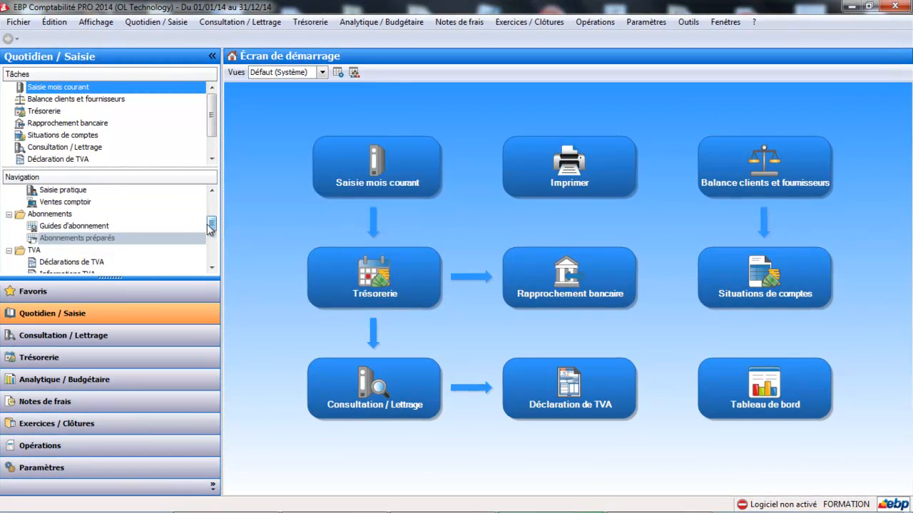
pyautogui.click(77, 227)
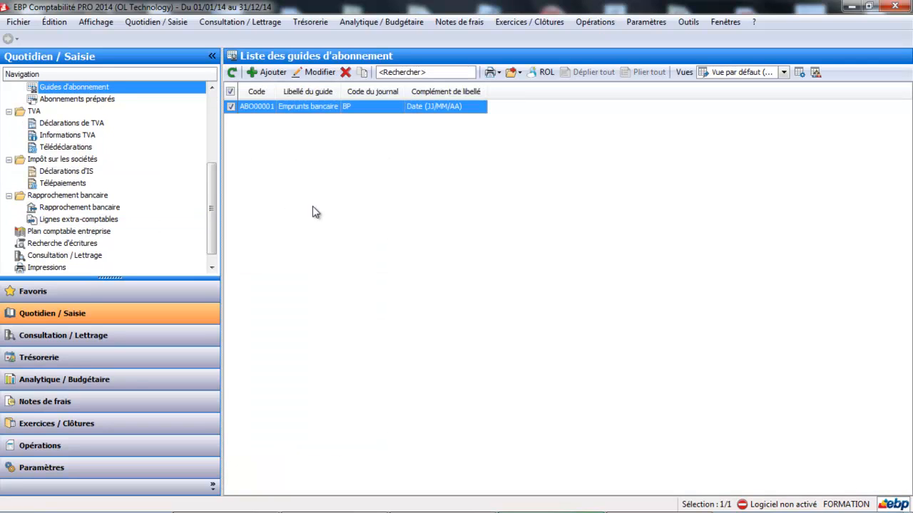
pyautogui.click(276, 75)
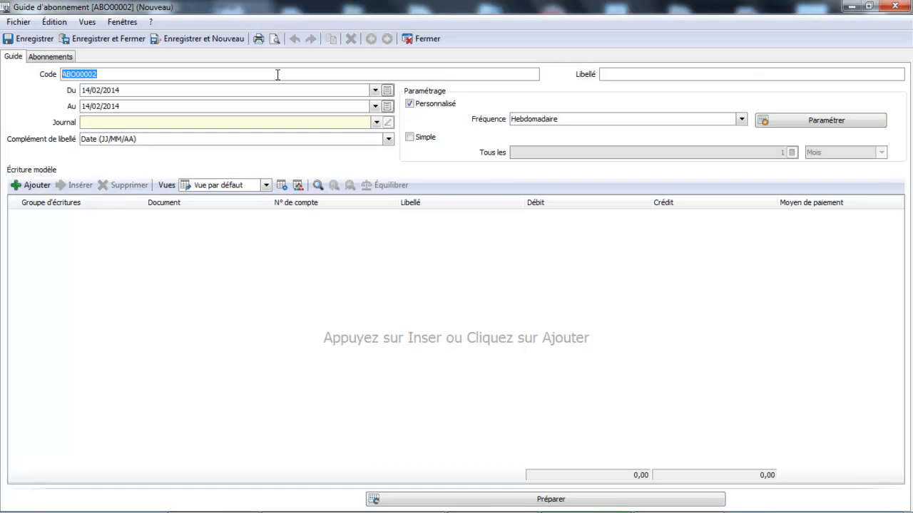
pyautogui.click(626, 73)
pyautogui.write('Lea')
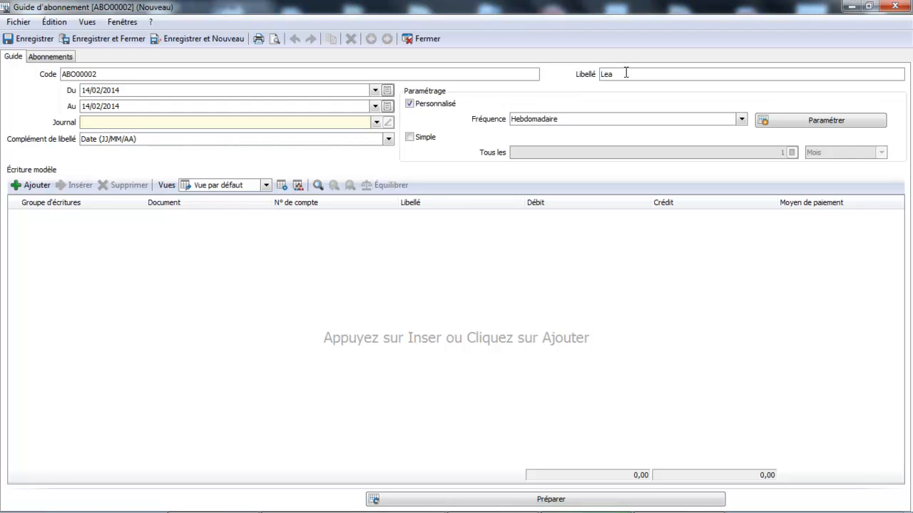
pyautogui.write('sing voiture')
pyautogui.press('Tab')
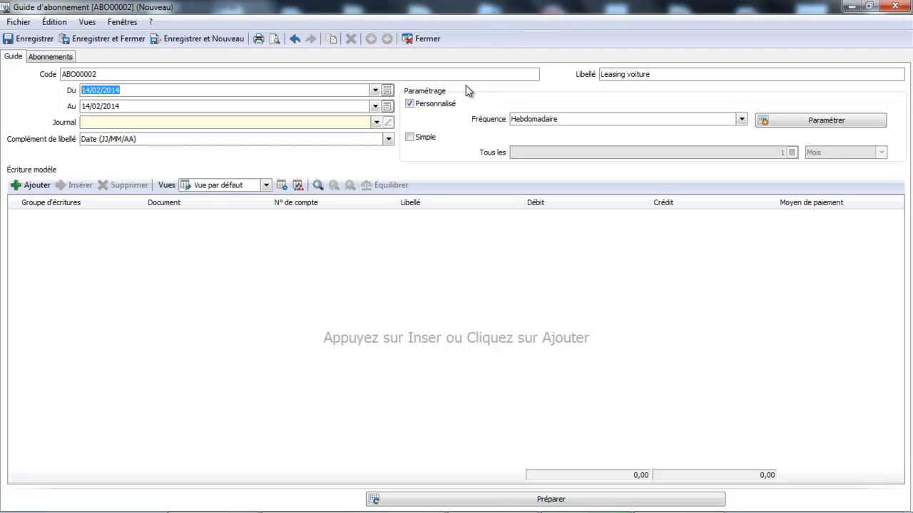
# - Set the subscription guide's start date to 01/01/2014
pyautogui.click(375, 90)
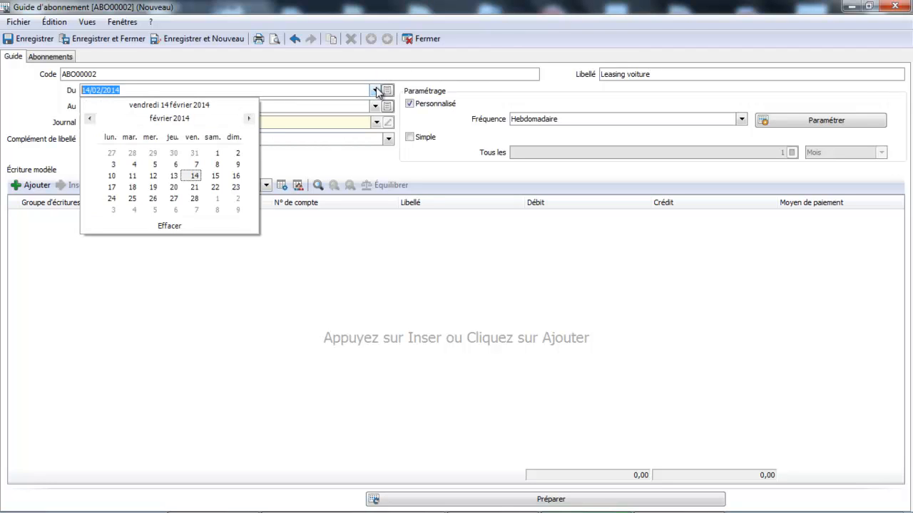
pyautogui.click(165, 120)
pyautogui.click(116, 142)
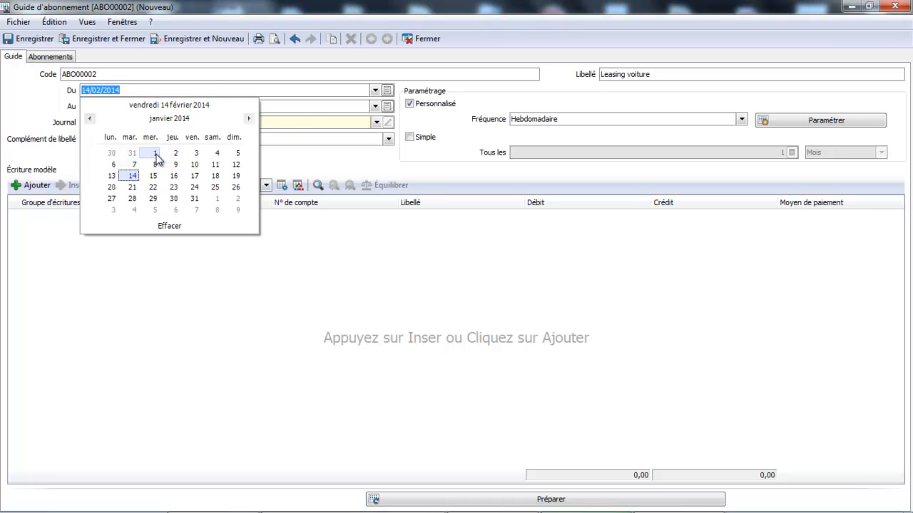
pyautogui.click(155, 152)
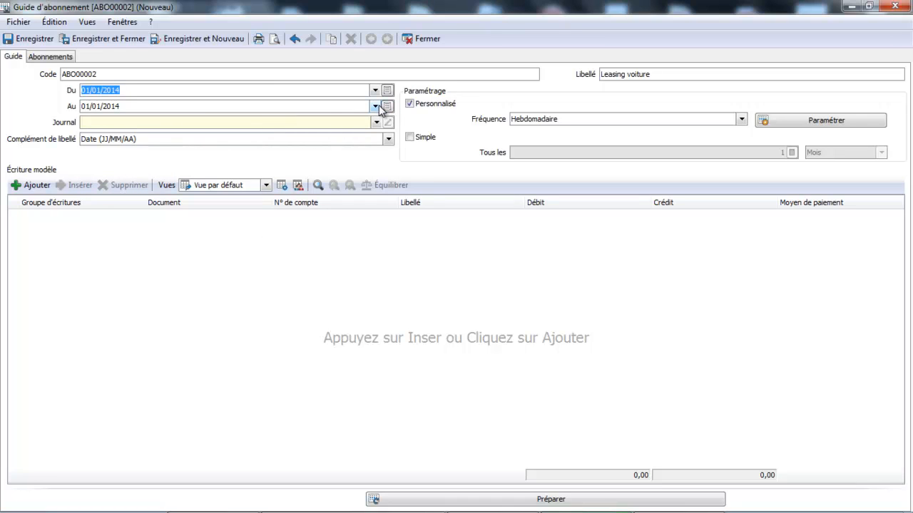
# - Set the guide's end date to 31/12/2016 and assign it to the BP (Banque principale) journal
pyautogui.click(375, 107)
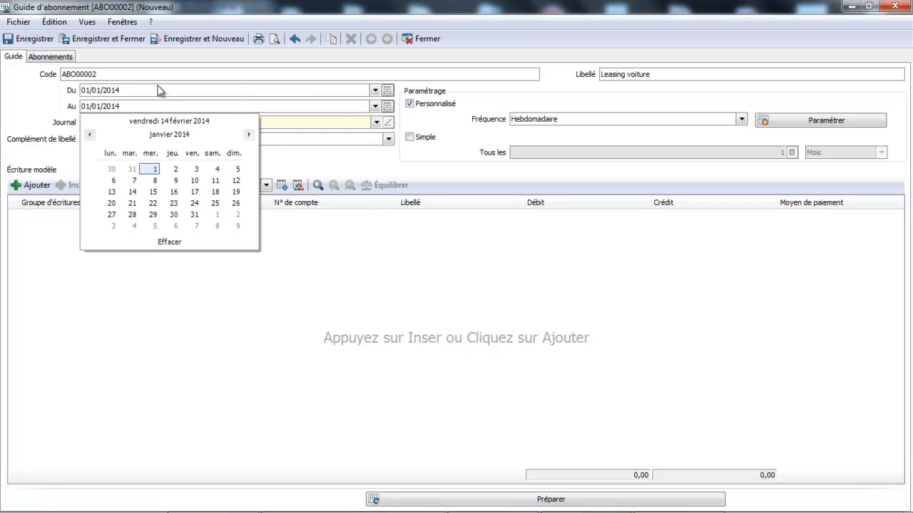
pyautogui.click(163, 136)
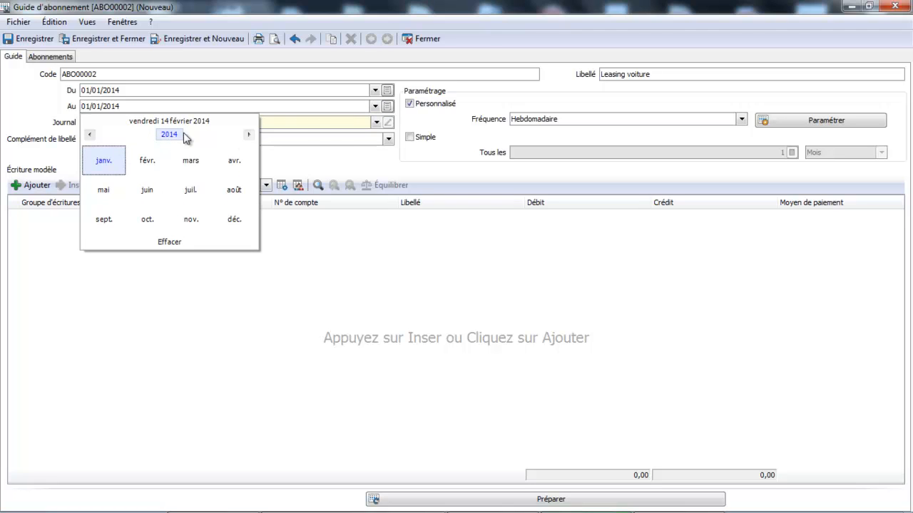
pyautogui.click(249, 135)
pyautogui.click(248, 135)
pyautogui.click(175, 137)
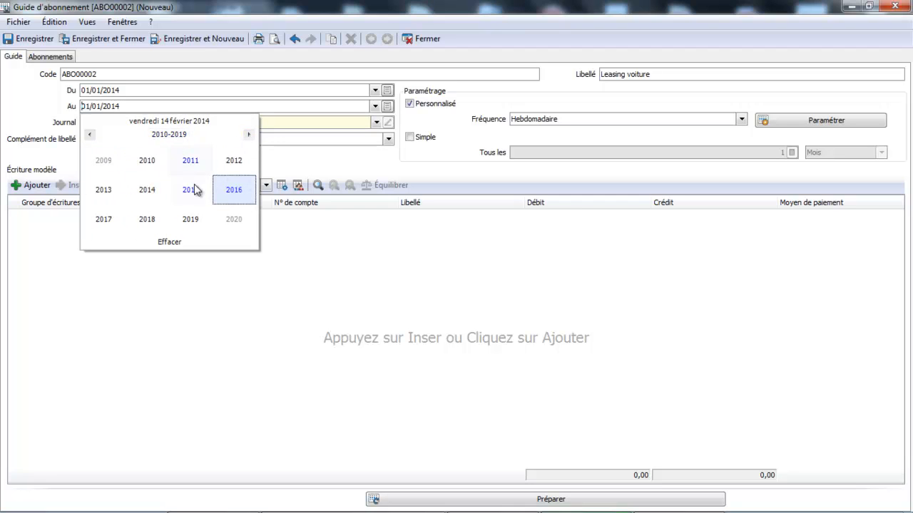
pyautogui.click(90, 135)
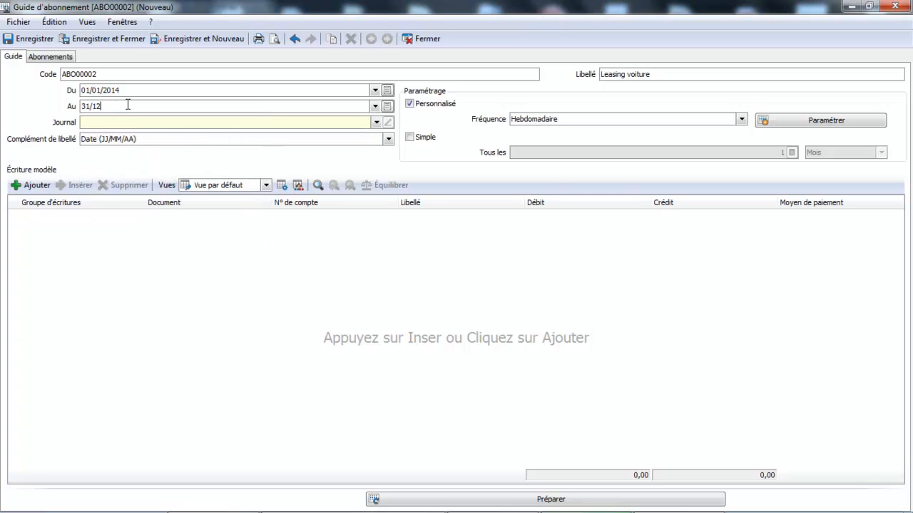
pyautogui.write('/2016')
pyautogui.click(376, 123)
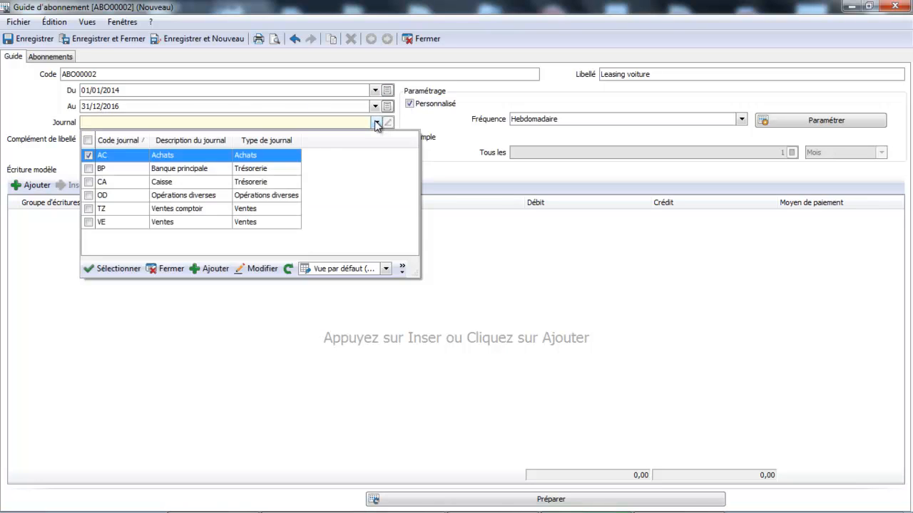
pyautogui.click(153, 170)
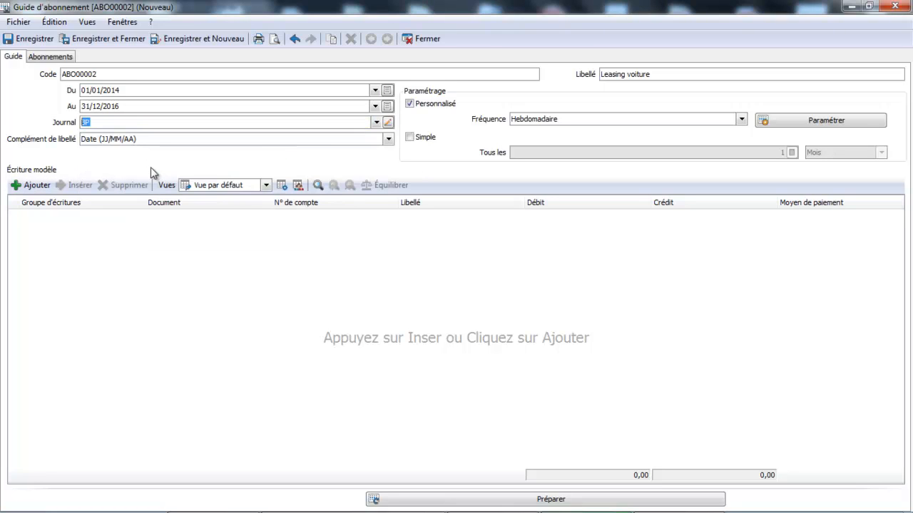
# - Set the guide's frequency to Mensuelle, falling on day 10 of every month
pyautogui.click(743, 120)
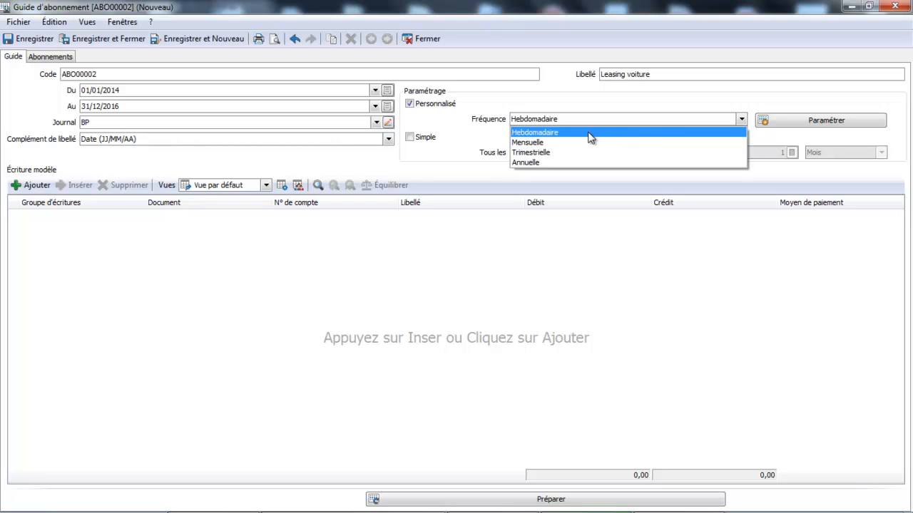
pyautogui.click(535, 144)
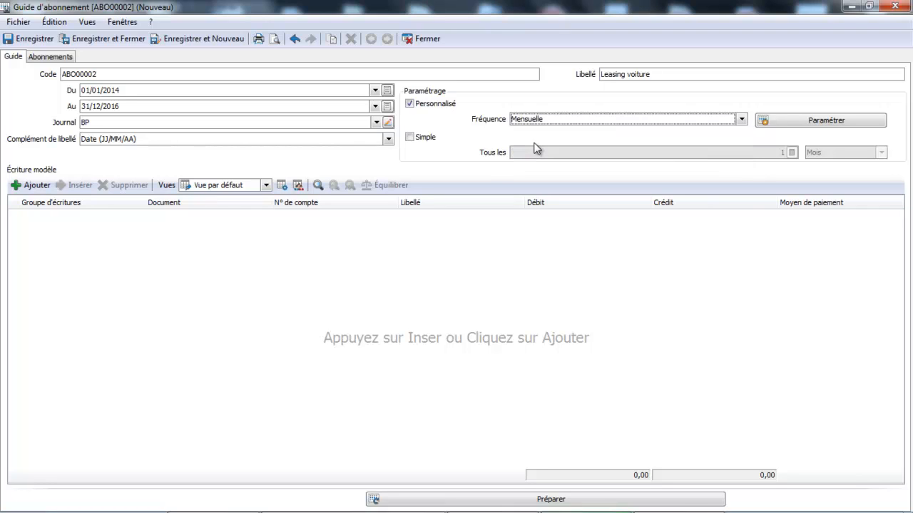
pyautogui.click(812, 121)
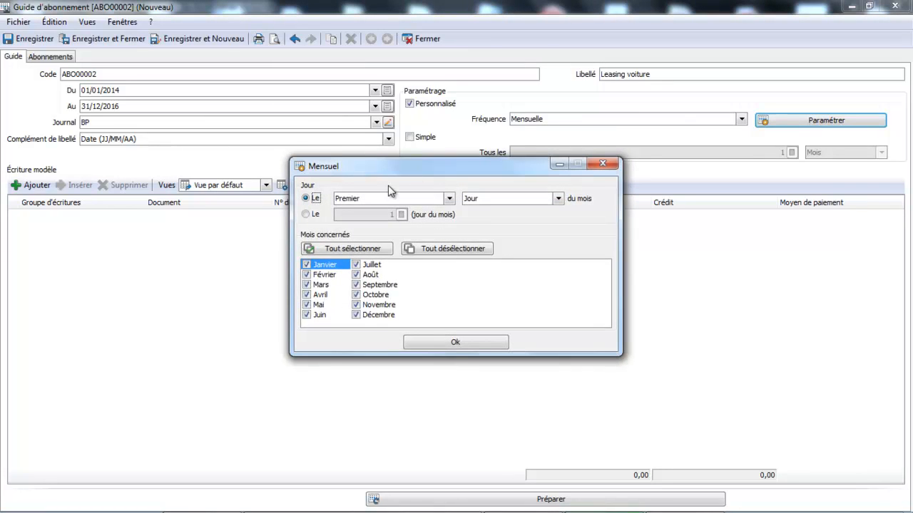
pyautogui.click(308, 216)
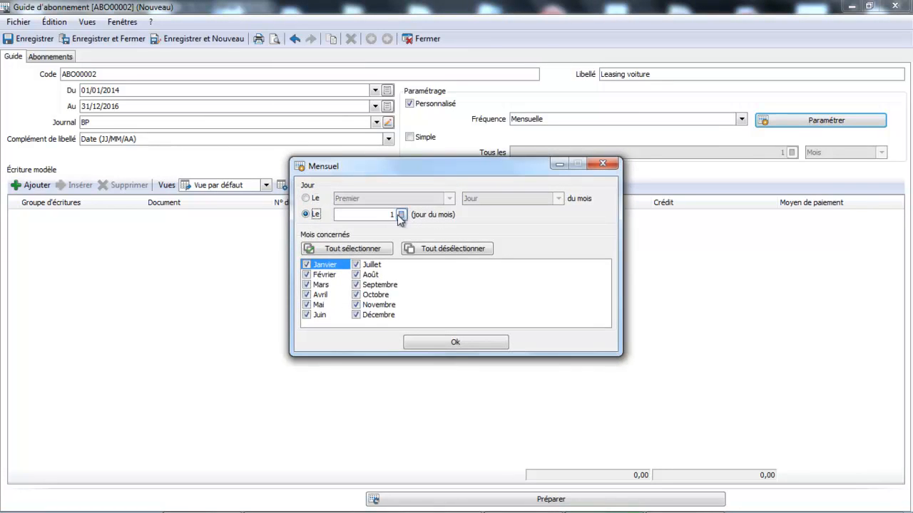
pyautogui.click(390, 215)
pyautogui.write('10')
pyautogui.click(448, 343)
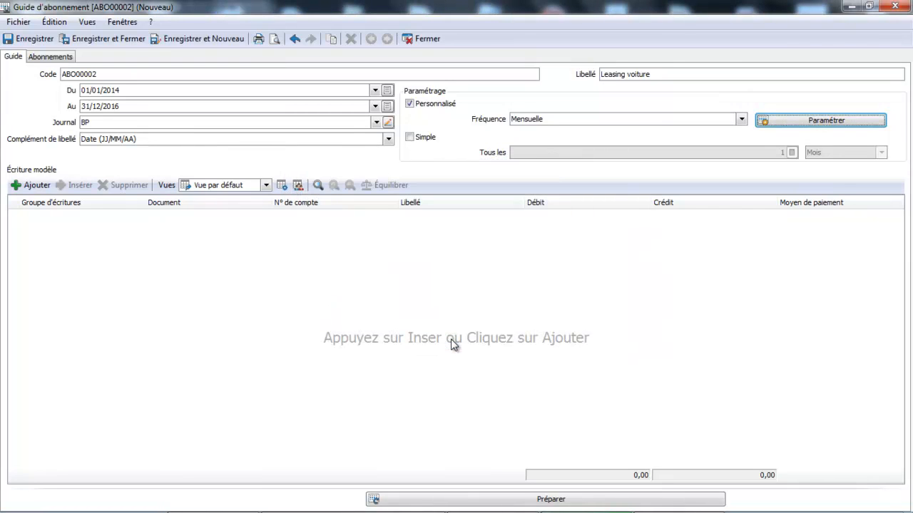
# - Add a model entry line on account 6122 (Leasing clio) with a debit of 350
pyautogui.click(37, 187)
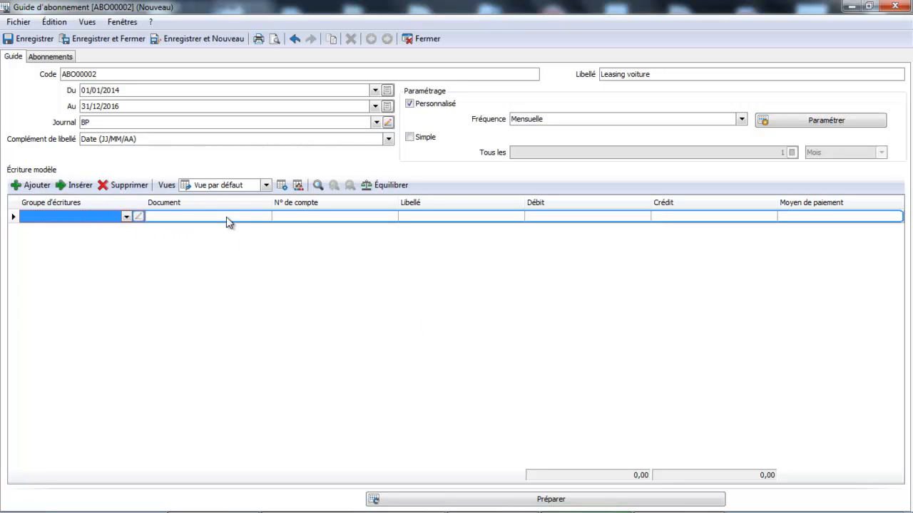
pyautogui.click(303, 217)
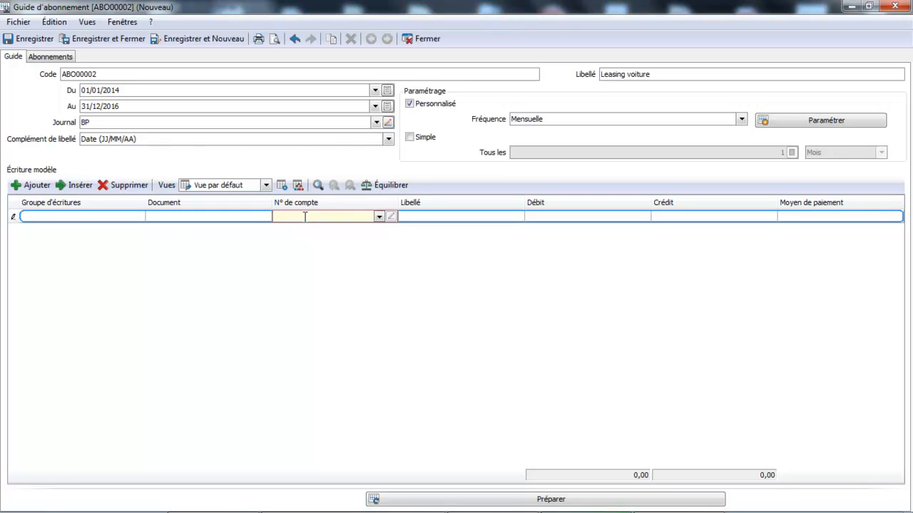
pyautogui.write('612')
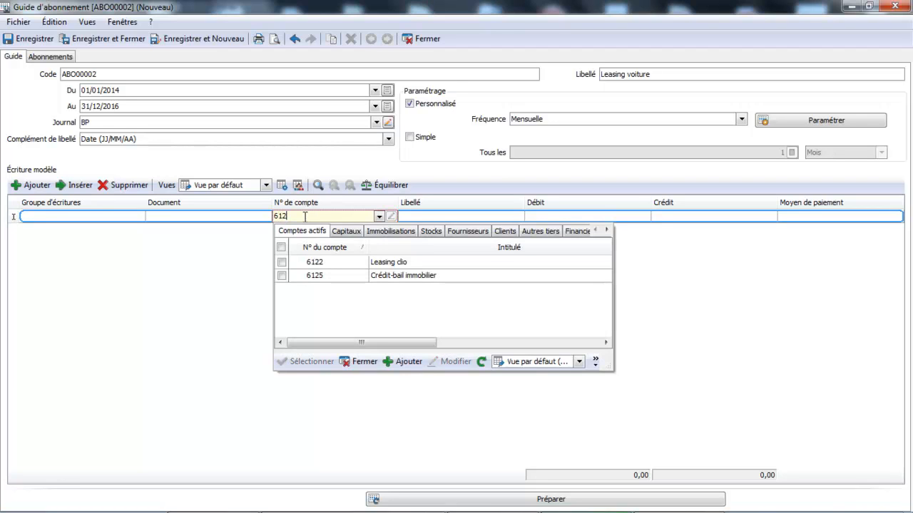
pyautogui.click(340, 262)
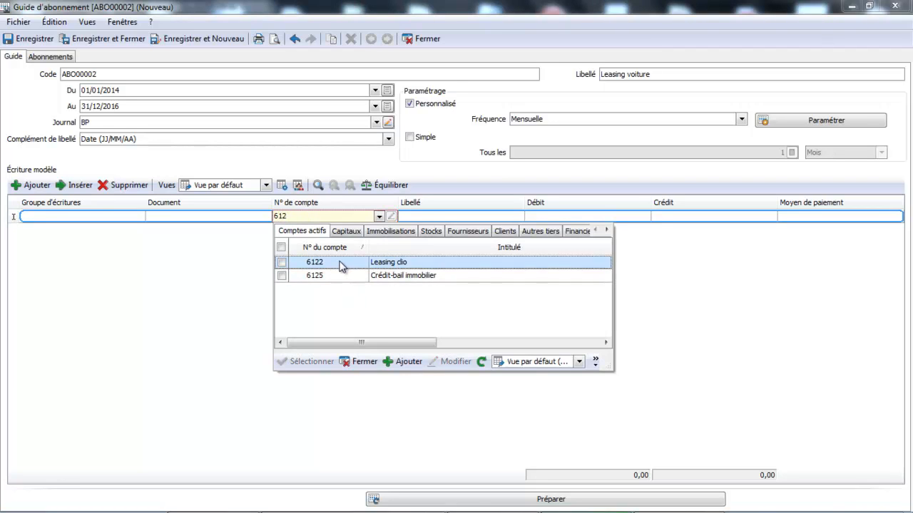
pyautogui.doubleClick(340, 262)
pyautogui.click(583, 216)
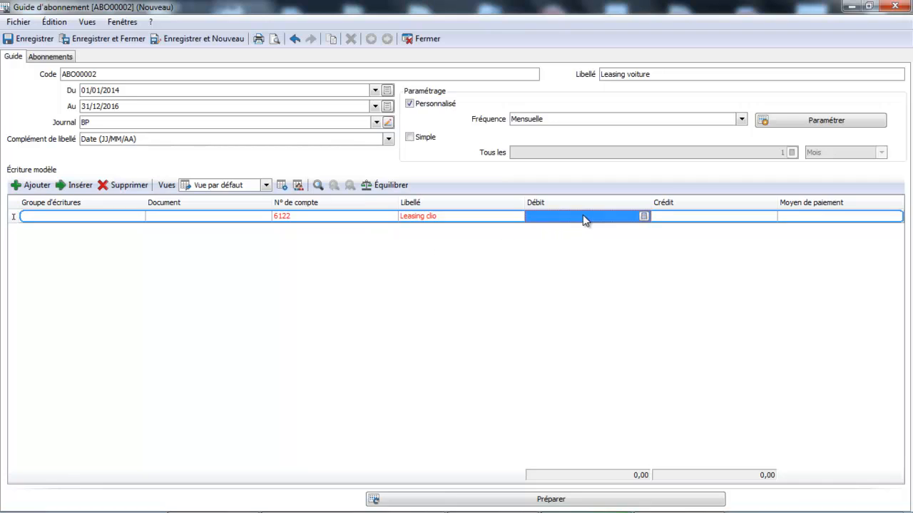
pyautogui.click(582, 216)
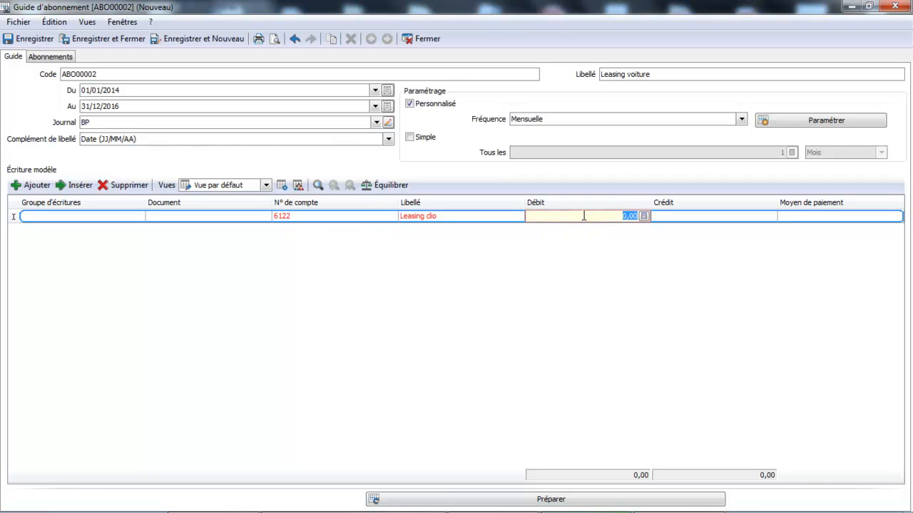
pyautogui.write('350')
pyautogui.press('Return')
# - Add a balancing second line to the model entry on account 5121 (Banque principale)
pyautogui.press('Return')
pyautogui.press('Return')
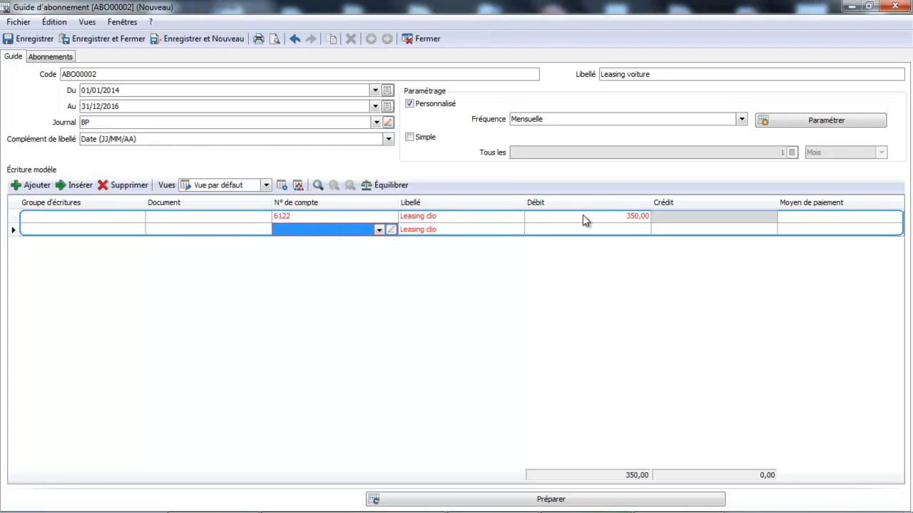
pyautogui.write('512')
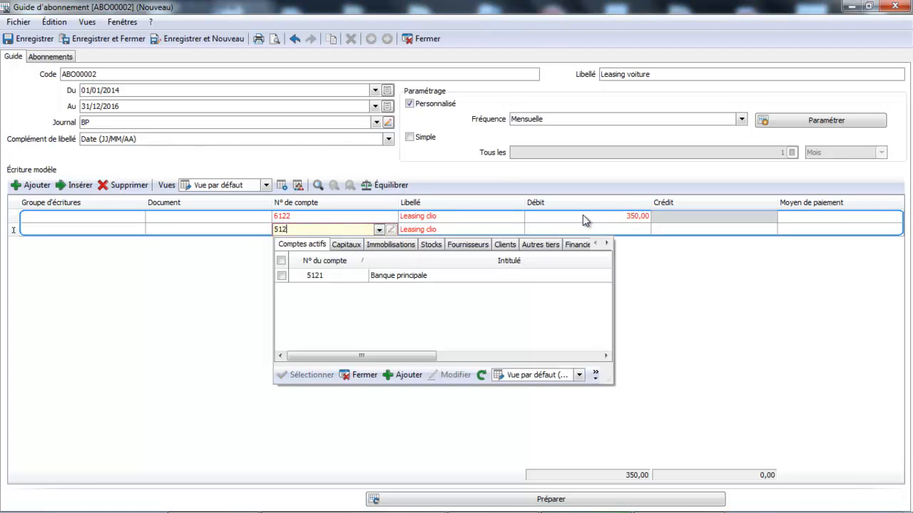
pyautogui.click(454, 277)
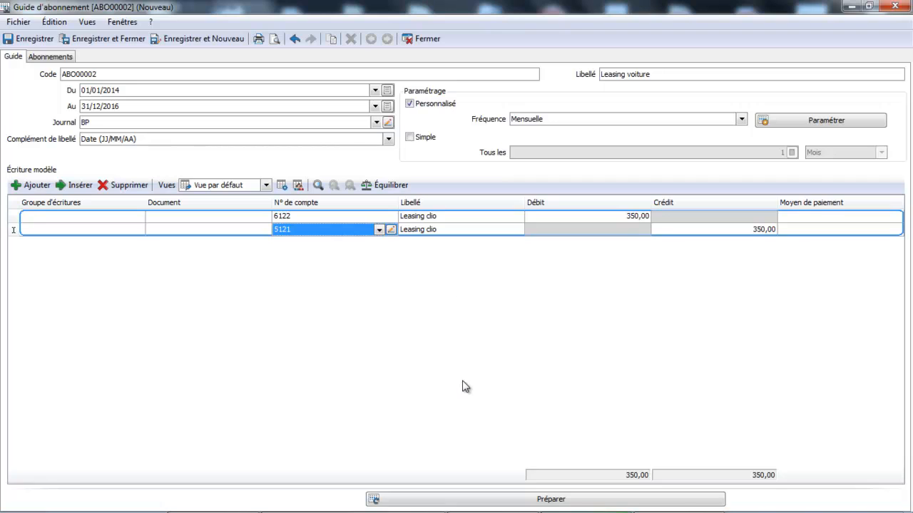
# - Prepare the subscriptions for the leasing guide, review their scheduled entry dates and close the guide
pyautogui.click(551, 500)
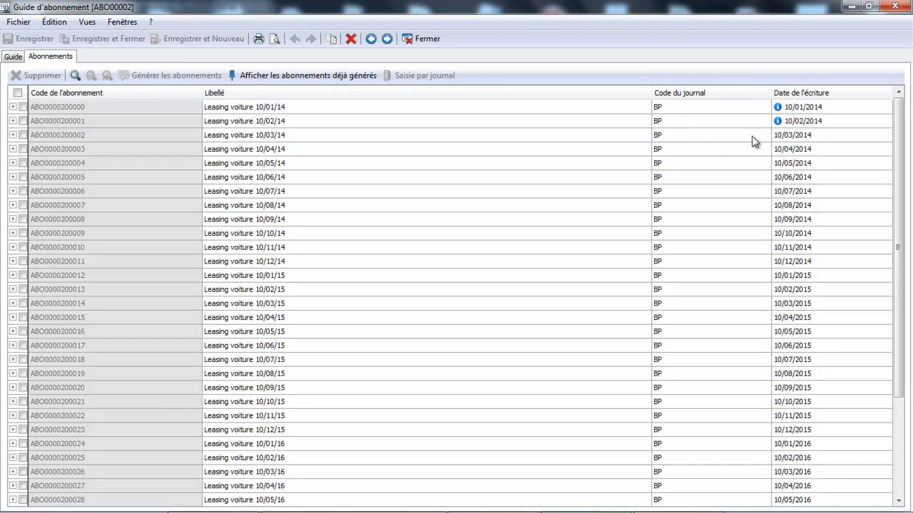
pyautogui.moveTo(776, 125)
pyautogui.click(431, 39)
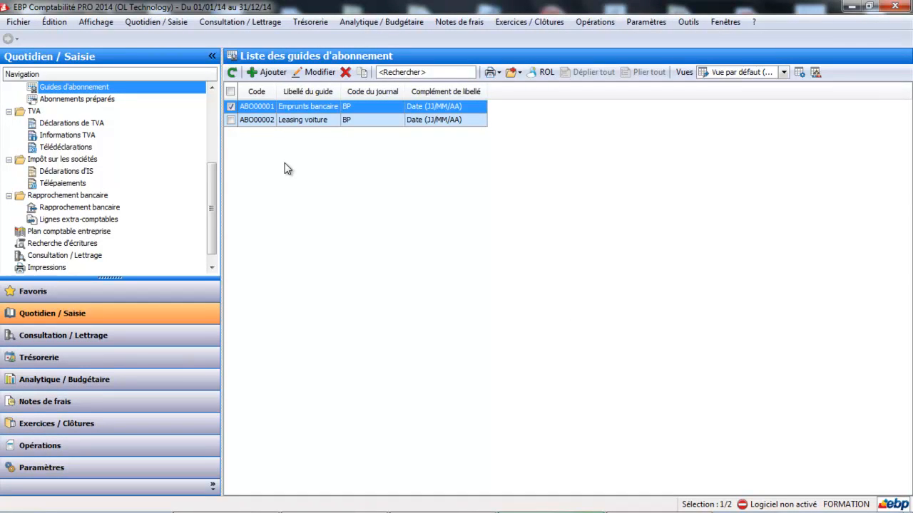
# - Generate the prepared "Leasing voiture 10/02/14" subscription from the Abonnements préparés list and dismiss the operation report
pyautogui.moveTo(215, 203); pyautogui.dragTo(214, 176)
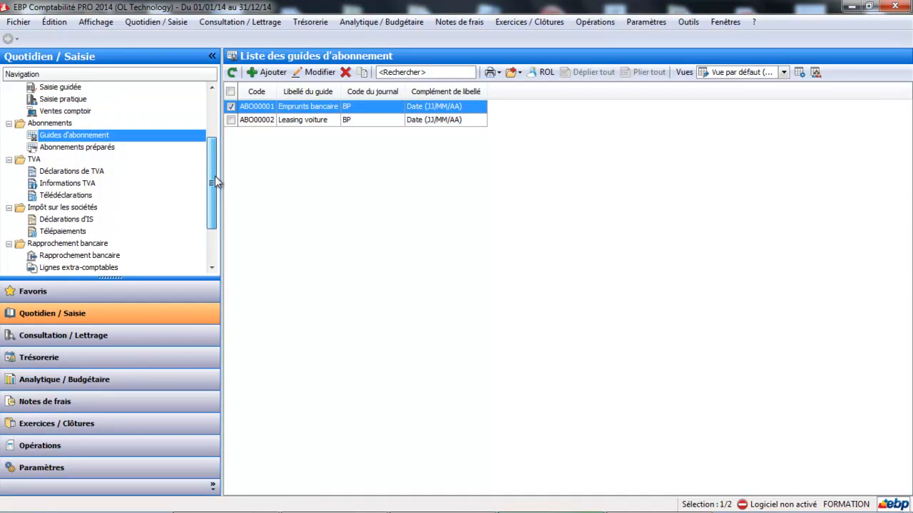
pyautogui.click(106, 149)
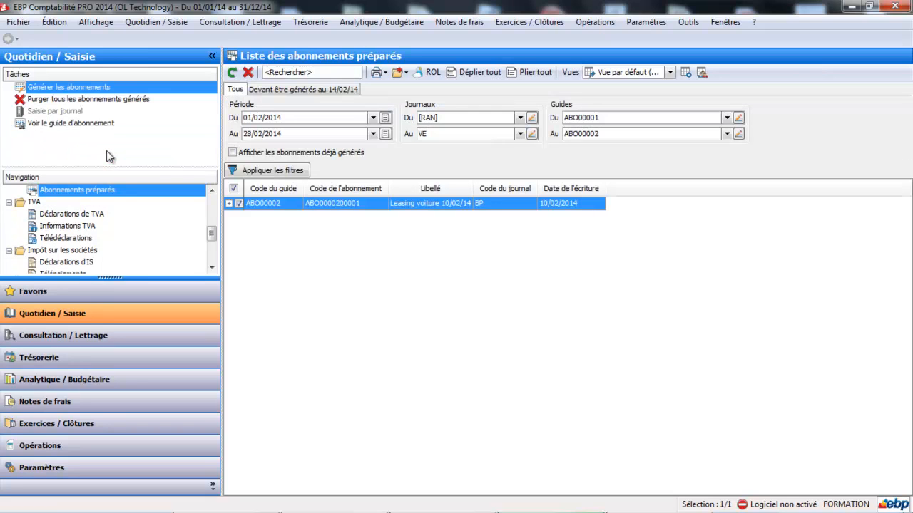
pyautogui.click(307, 204)
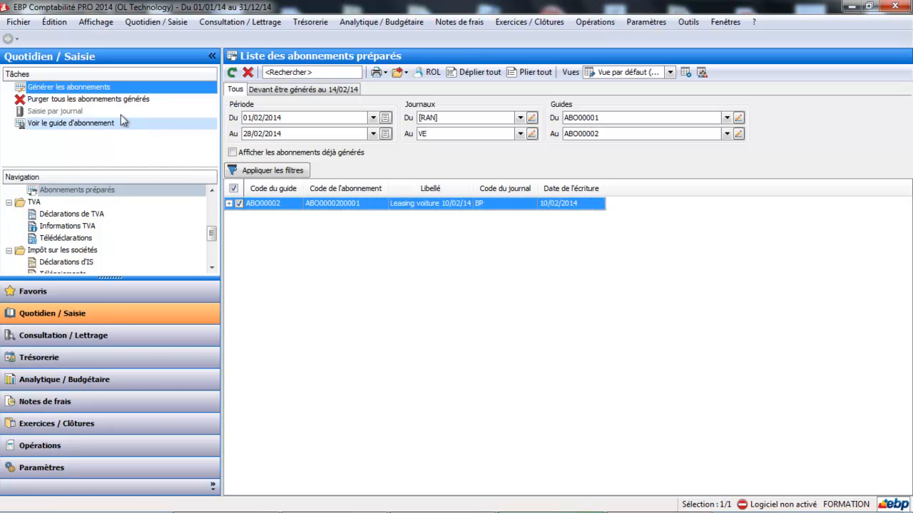
pyautogui.click(53, 89)
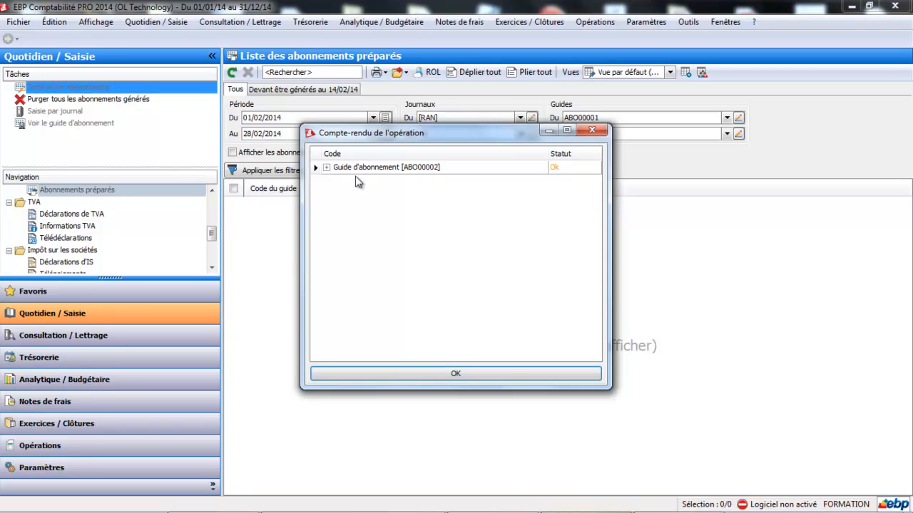
pyautogui.click(592, 131)
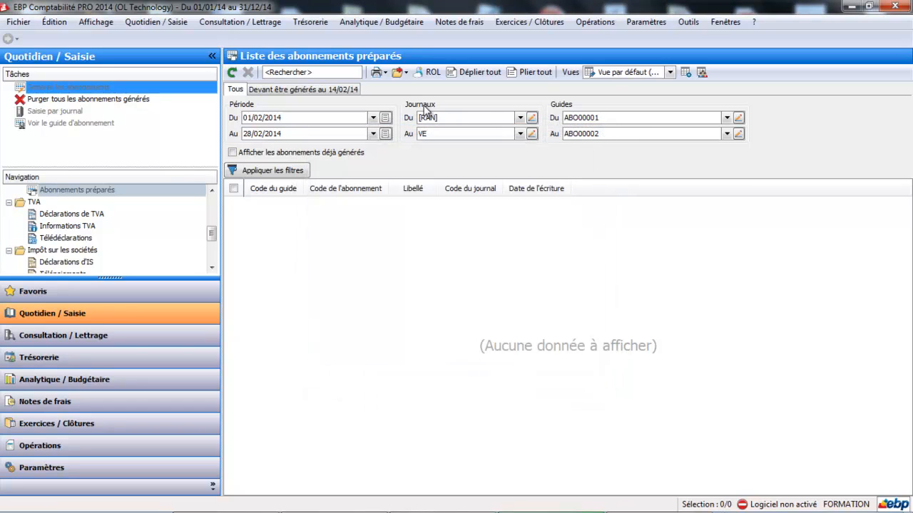
# - Generate the leasing subscription listed as due by 14/02/14 and close the operation report
pyautogui.click(320, 90)
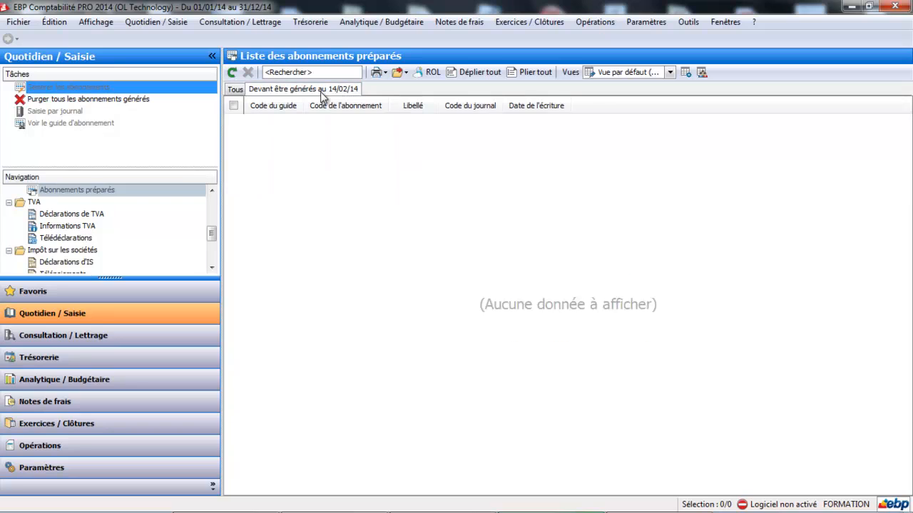
pyautogui.click(297, 137)
pyautogui.click(110, 88)
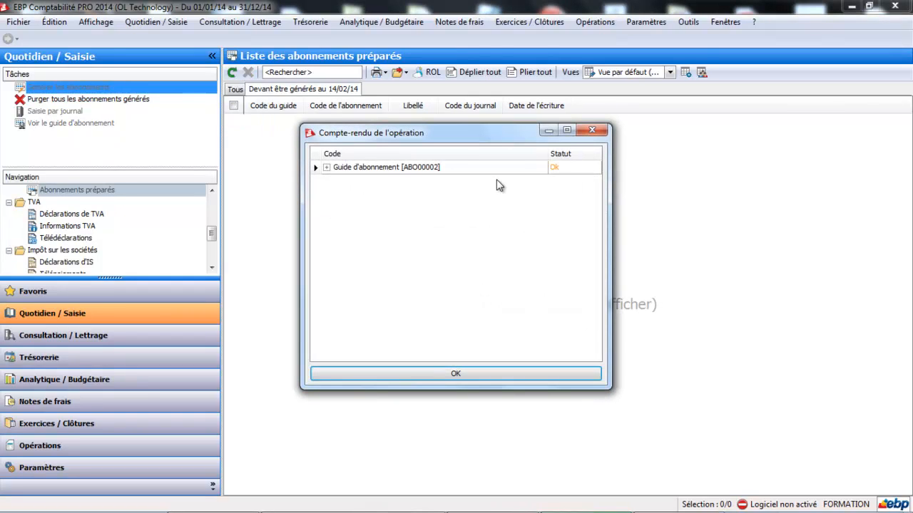
pyautogui.click(568, 130)
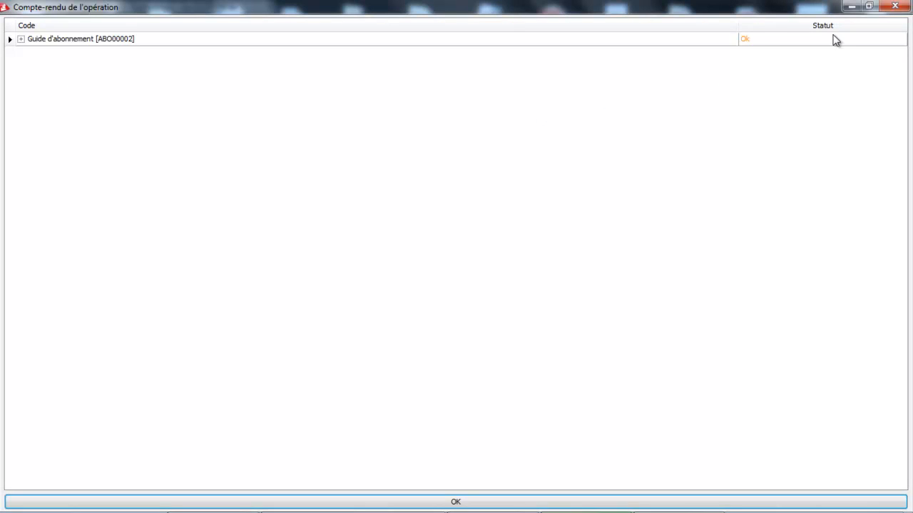
pyautogui.click(895, 6)
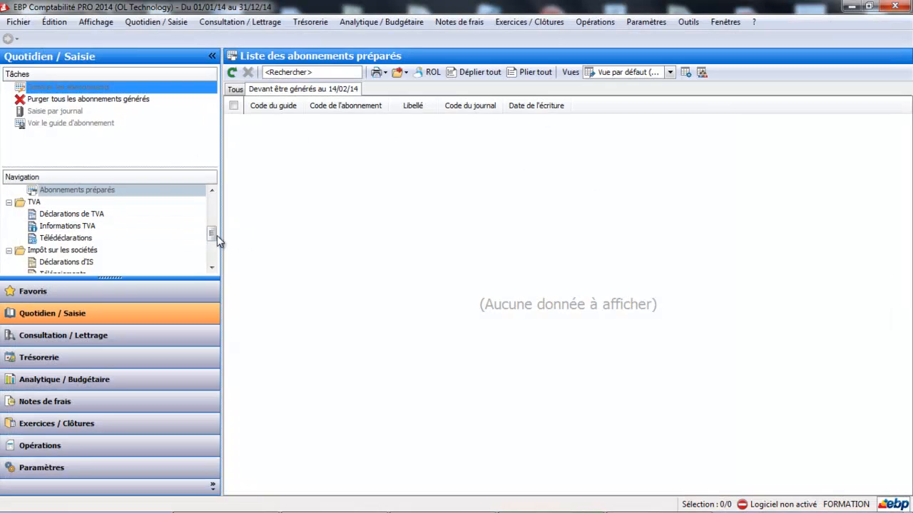
# - Open the BP (Banque principale) journal for février 2014 to check the generated Leasing clio entry
pyautogui.moveTo(212, 235); pyautogui.dragTo(212, 227)
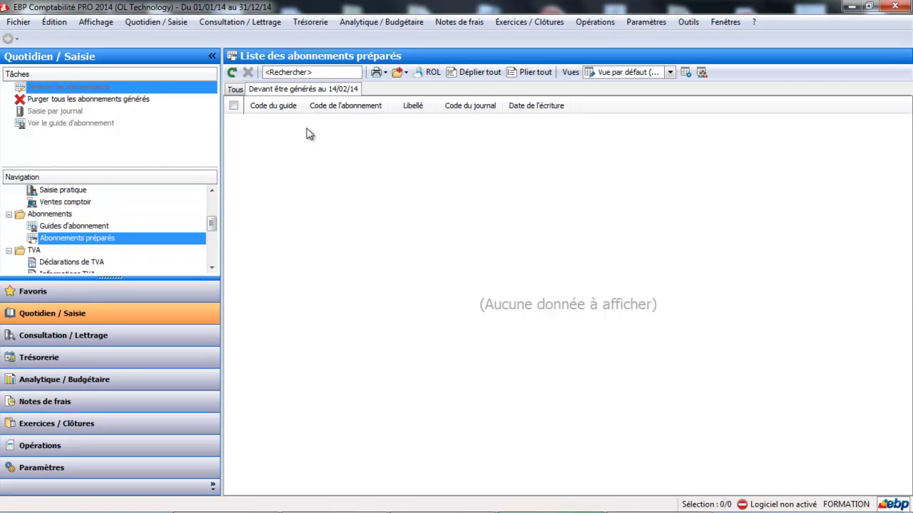
pyautogui.click(234, 89)
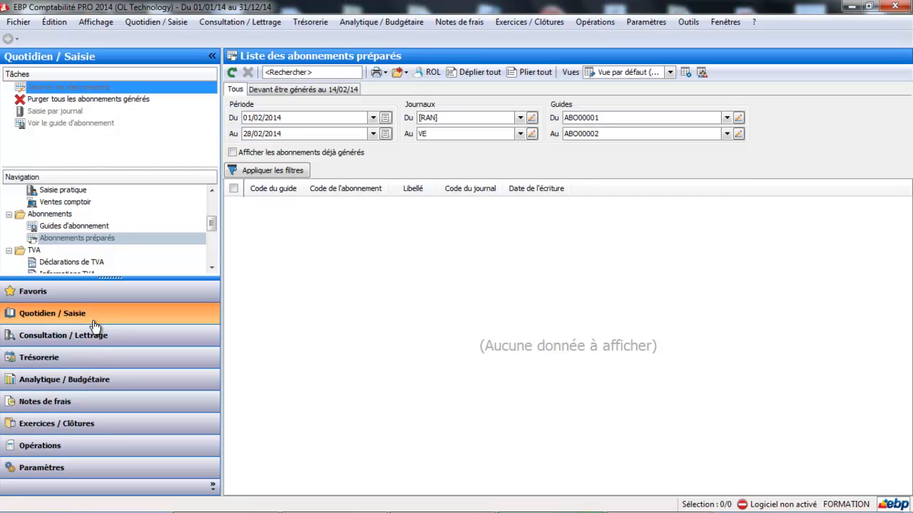
pyautogui.moveTo(215, 224); pyautogui.dragTo(220, 203)
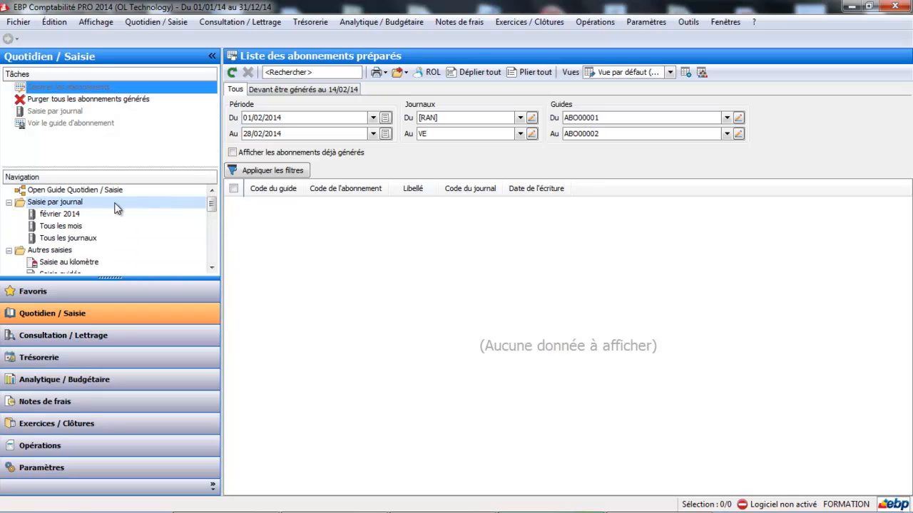
pyautogui.click(84, 213)
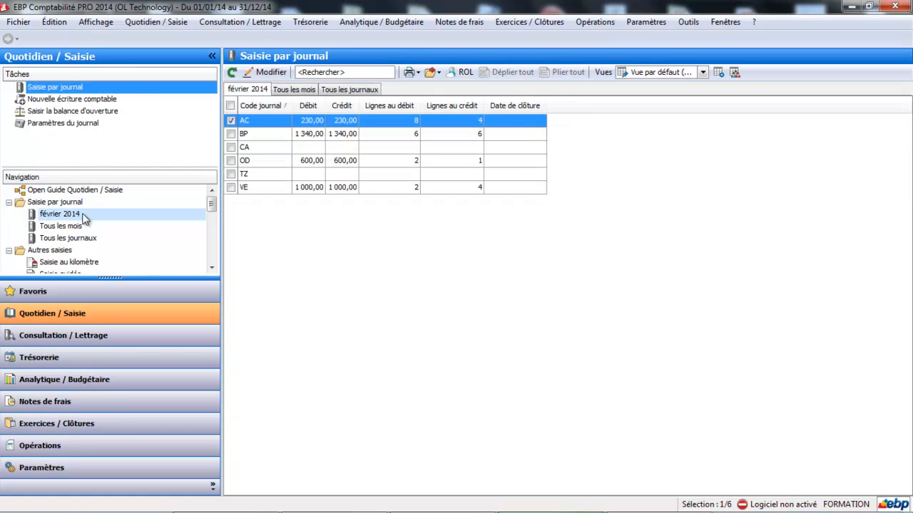
pyautogui.click(264, 134)
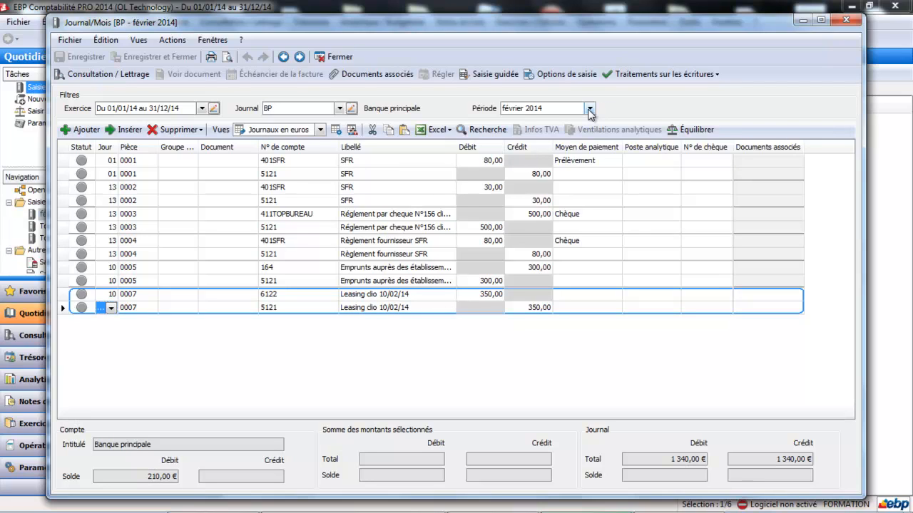
# - Show the BP journal for janvier 2014 to check its Leasing clio entry, and close the journal
pyautogui.click(590, 108)
pyautogui.click(564, 142)
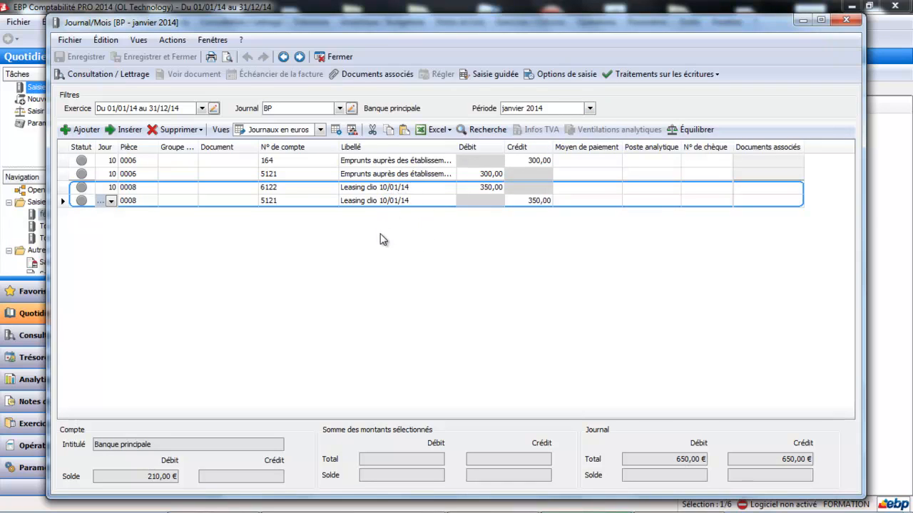
pyautogui.click(346, 57)
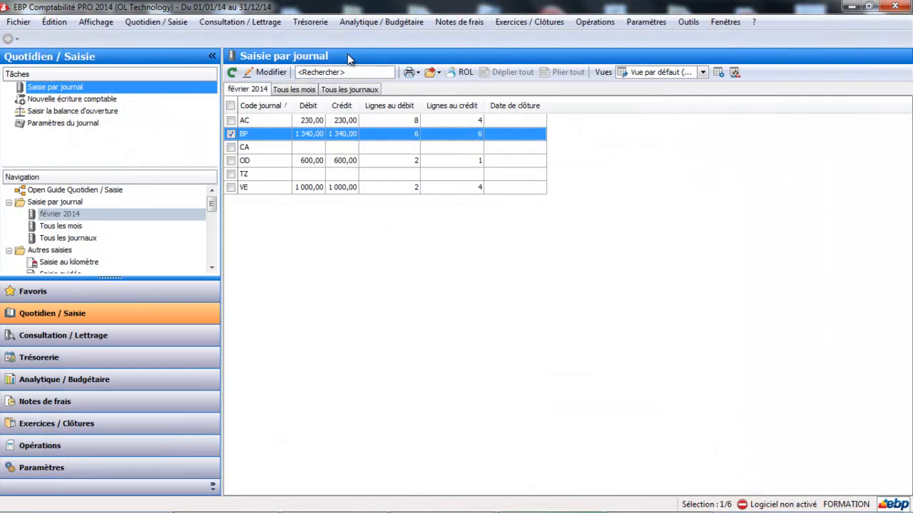